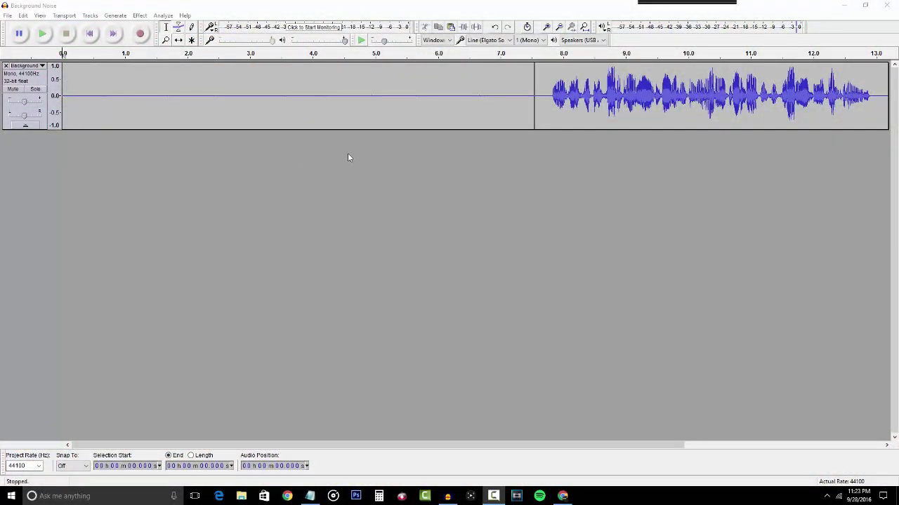
Step: Play the voice recording, noting about 7.7 seconds of silence before the speech
{"action": "left_click", "coordinate": [42, 33]}
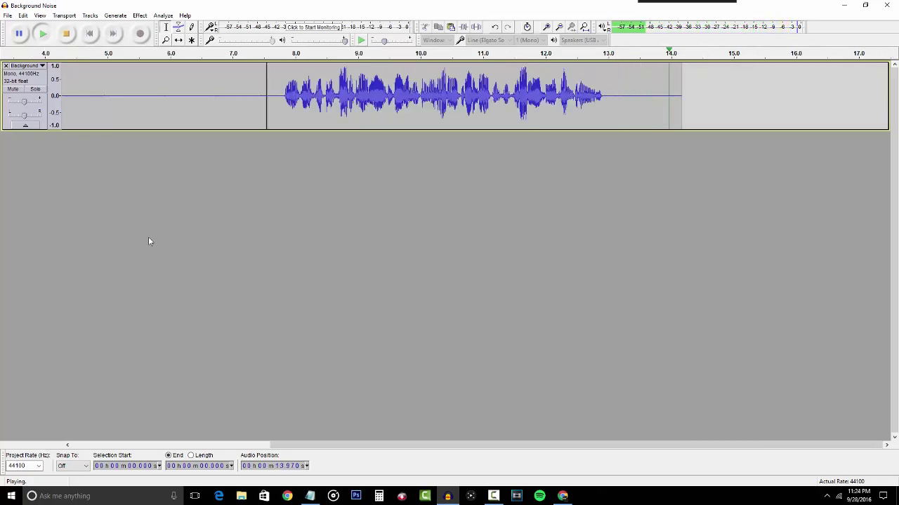
Step: Select the silent stretch from 0 to 7.73 s as the noise sample
{"action": "left_click_drag", "start_coordinate": [297, 445], "coordinate": [80, 430]}
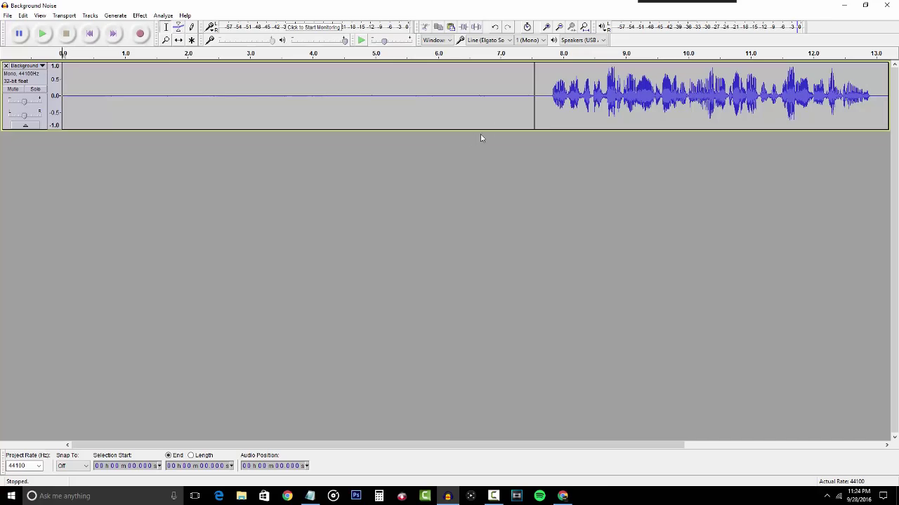
{"action": "left_click_drag", "start_coordinate": [544, 98], "coordinate": [56, 106]}
{"action": "left_click", "coordinate": [142, 17]}
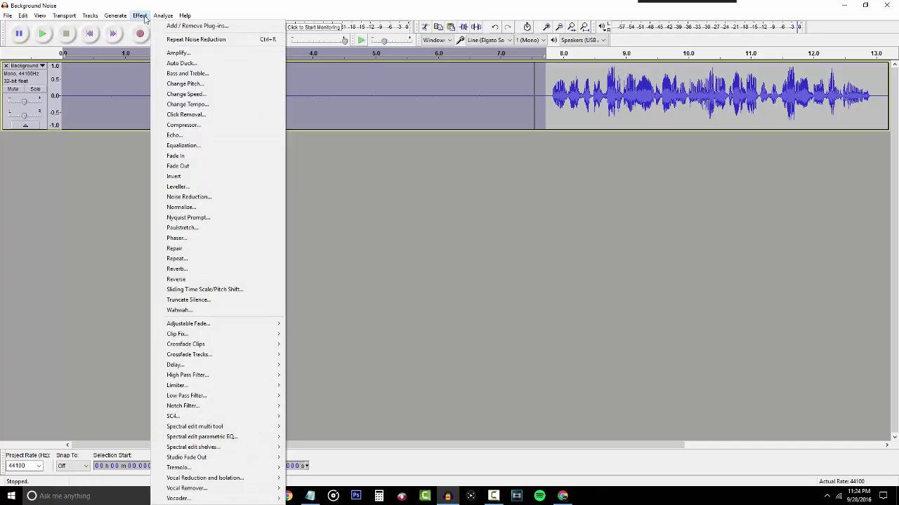
Step: Get a noise profile from the silence, then apply Noise Reduction (48 dB, 0.75, 150 bands) to the whole track
{"action": "left_click", "coordinate": [189, 201]}
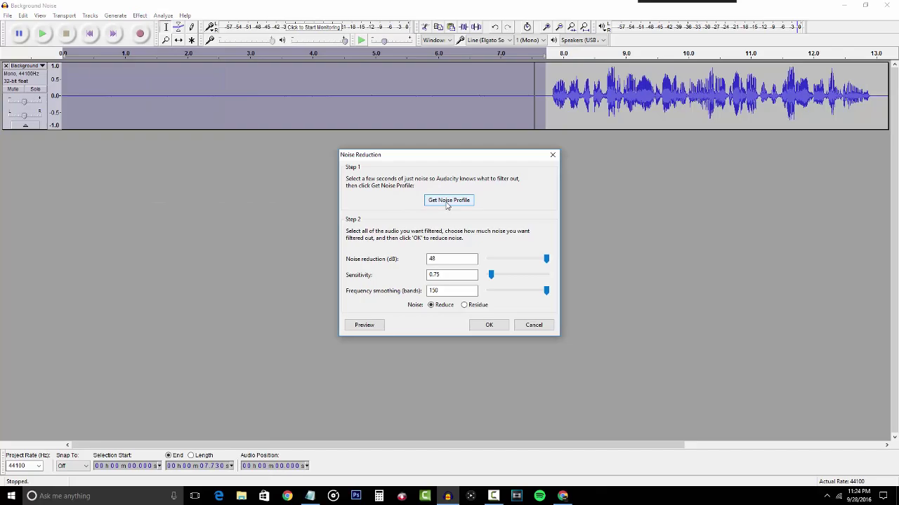
{"action": "left_click", "coordinate": [446, 202]}
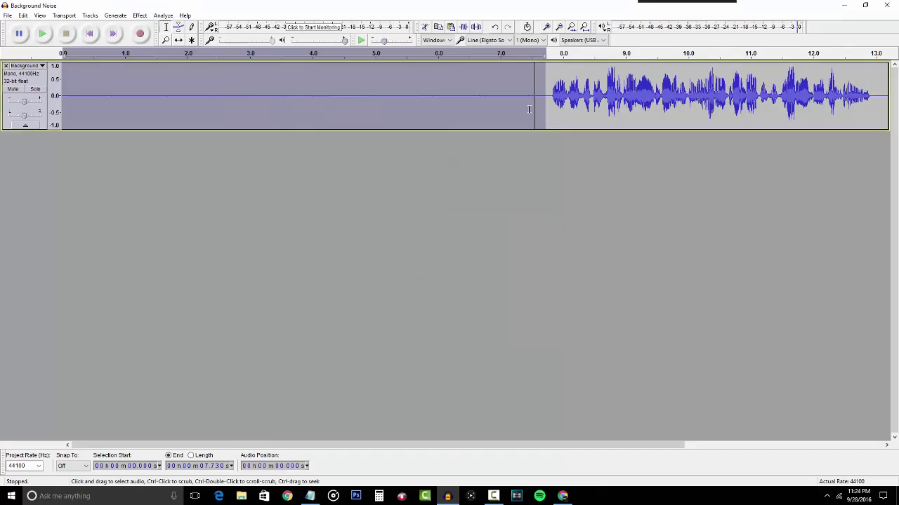
{"action": "left_click_drag", "start_coordinate": [535, 98], "coordinate": [769, 111]}
{"action": "left_click", "coordinate": [140, 15]}
{"action": "left_click", "coordinate": [200, 197]}
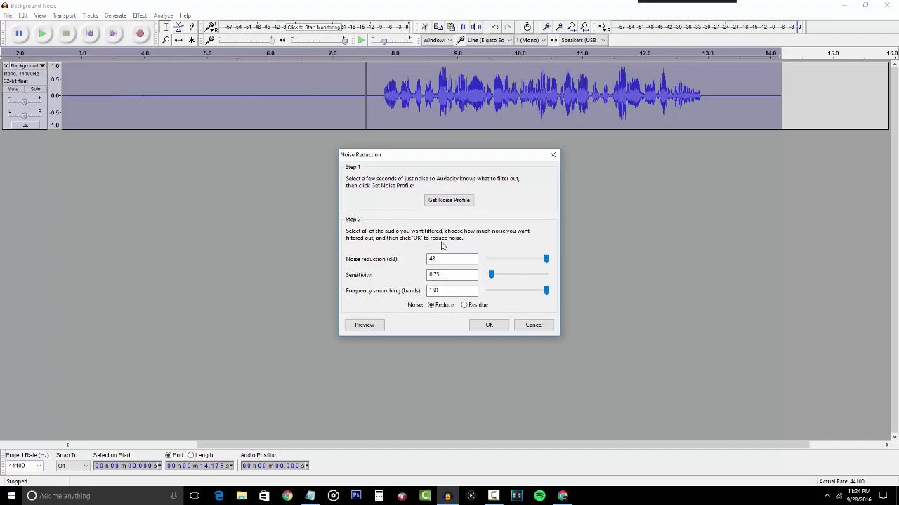
{"action": "left_click", "coordinate": [485, 325]}
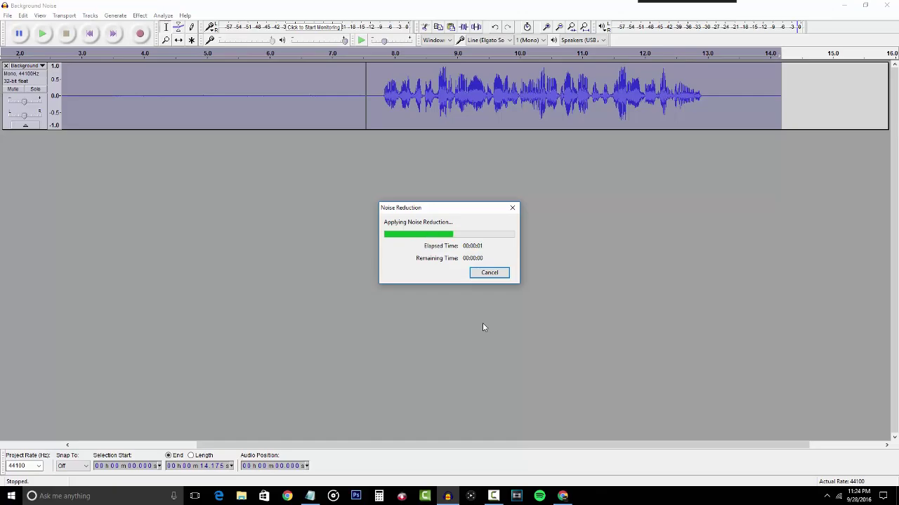
{"action": "left_click", "coordinate": [346, 94]}
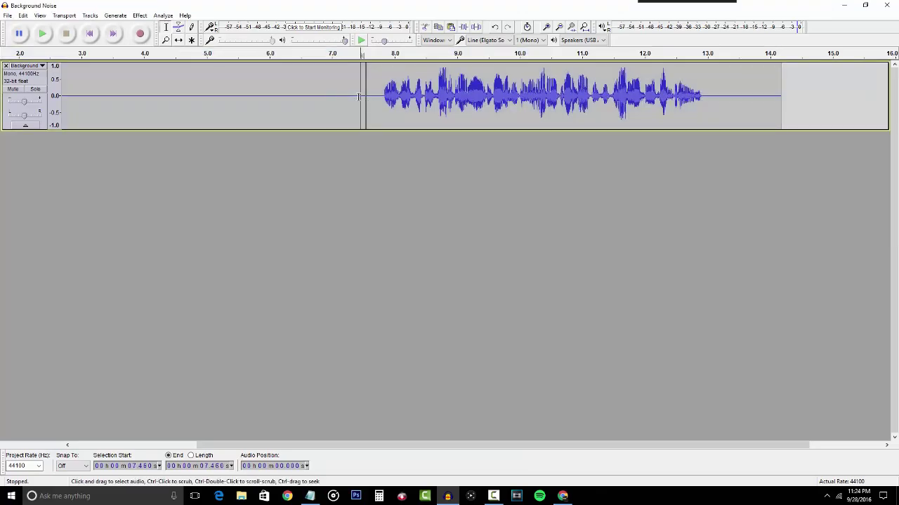
Step: Delete the leading silence from 0 to 7.617 s and select the remaining speech
{"action": "left_click_drag", "start_coordinate": [370, 95], "coordinate": [2, 104]}
{"action": "key", "text": "Delete"}
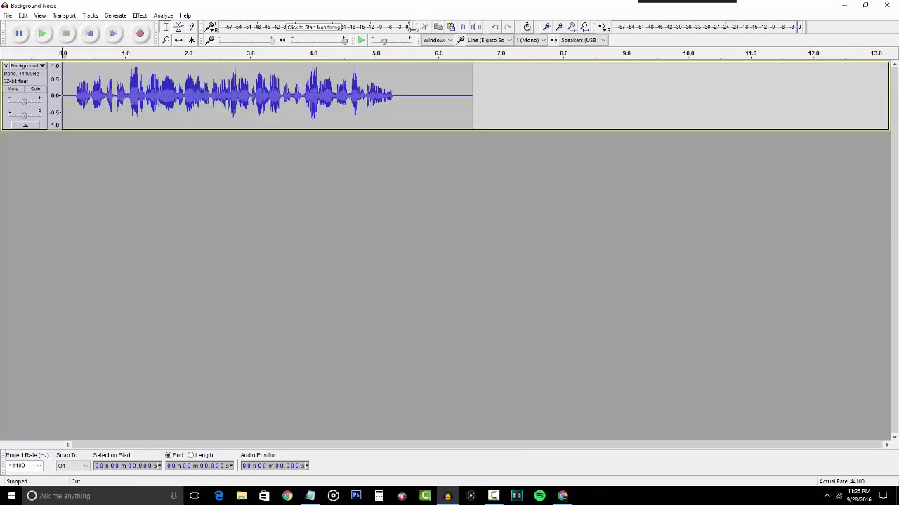
{"action": "left_click_drag", "start_coordinate": [55, 96], "coordinate": [478, 98]}
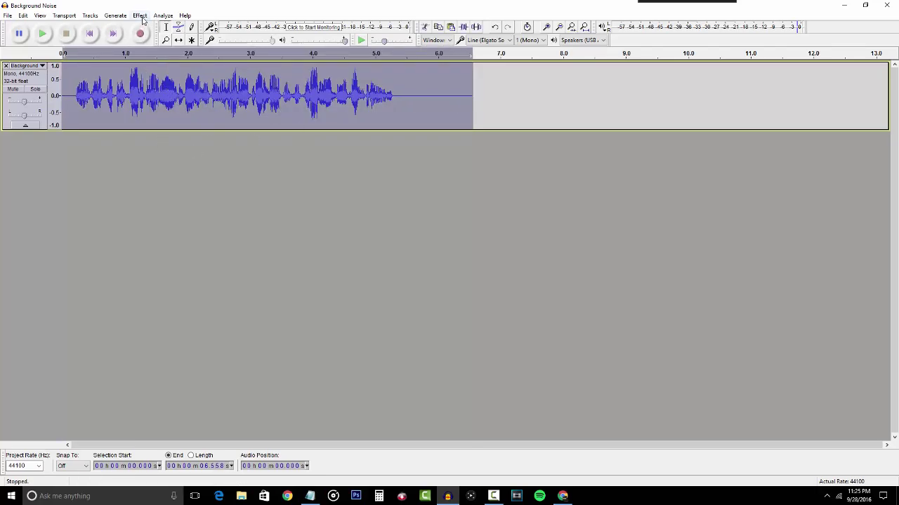
Step: Equalize the speech with the Bass Boost curve, raising the 100 Hz shelf to about 11 dB
{"action": "left_click", "coordinate": [140, 16]}
{"action": "left_click", "coordinate": [201, 145]}
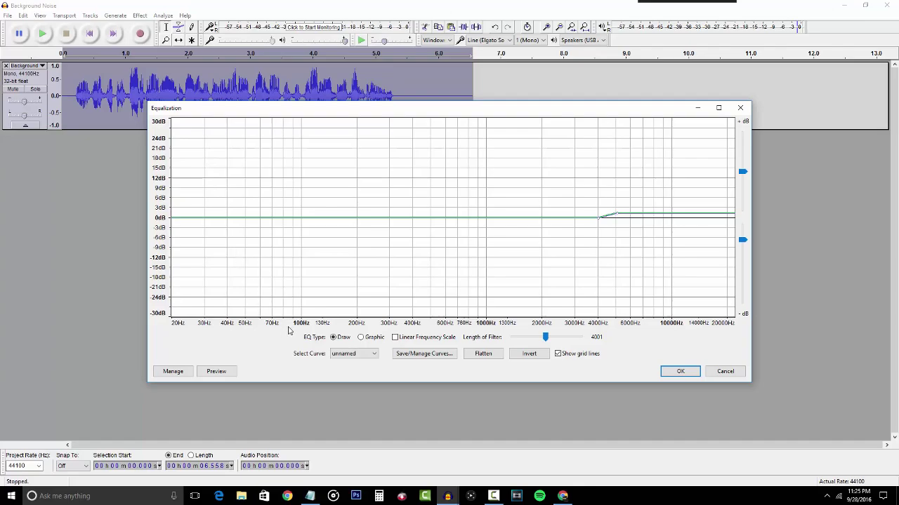
{"action": "left_click", "coordinate": [362, 356]}
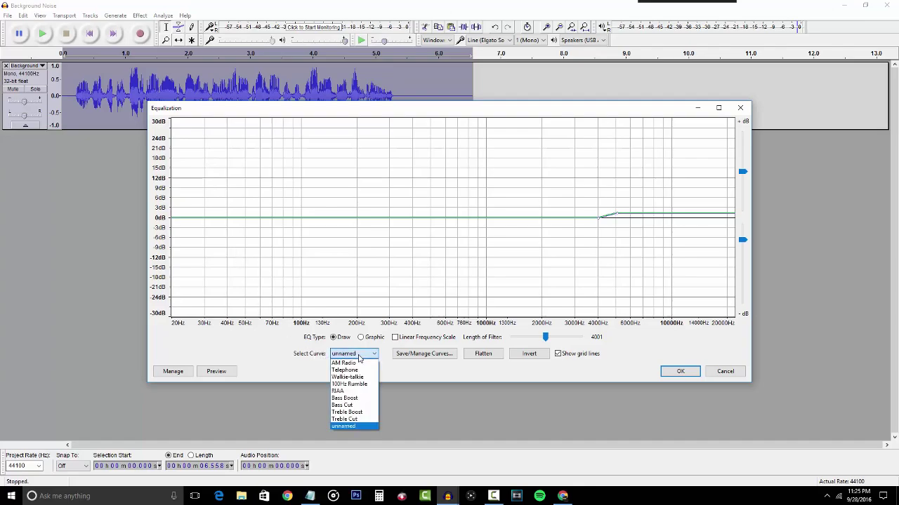
{"action": "left_click", "coordinate": [359, 399]}
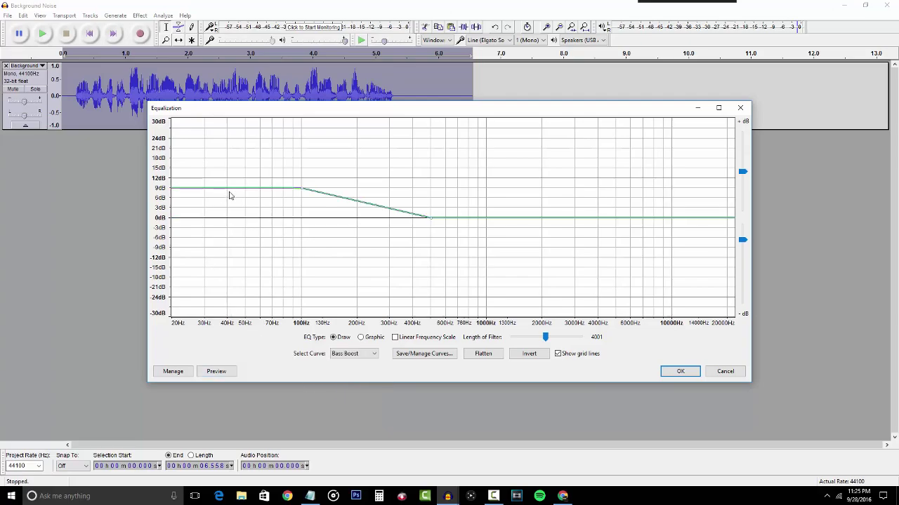
{"action": "left_click", "coordinate": [303, 191]}
{"action": "left_click_drag", "start_coordinate": [301, 187], "coordinate": [301, 183]}
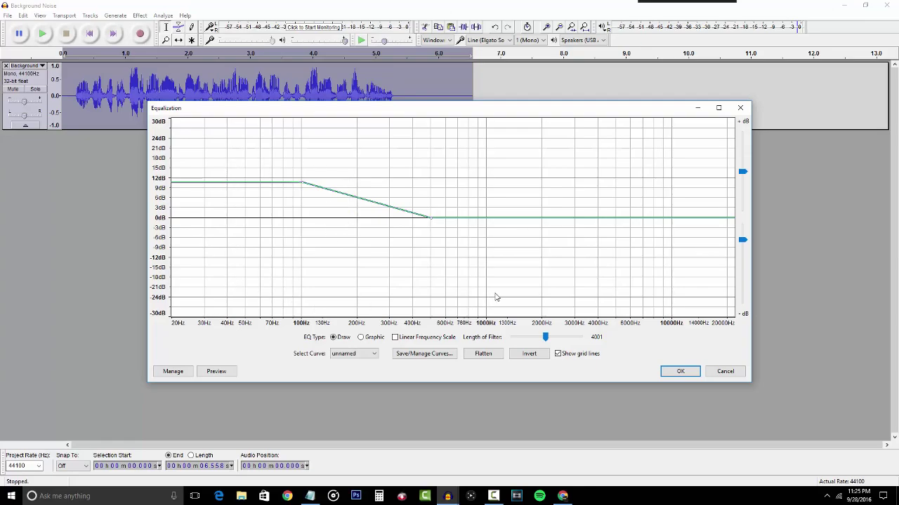
{"action": "left_click", "coordinate": [678, 372]}
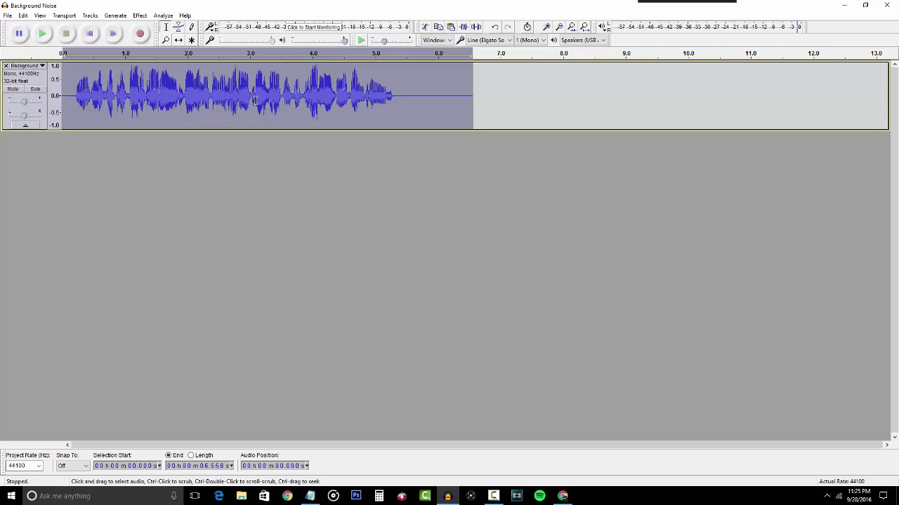
Step: Equalize the speech with the Treble Boost curve lowered to about +2 dB above 4000 Hz
{"action": "left_click", "coordinate": [139, 15]}
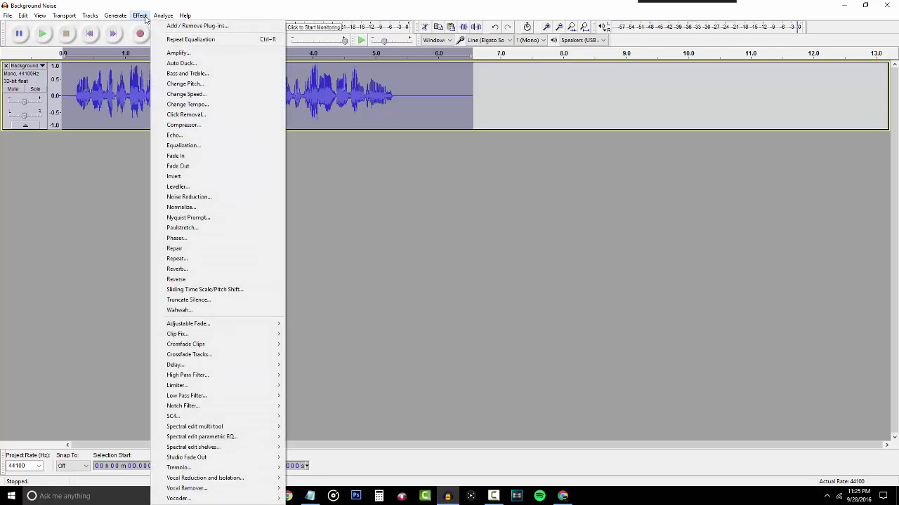
{"action": "left_click", "coordinate": [197, 146]}
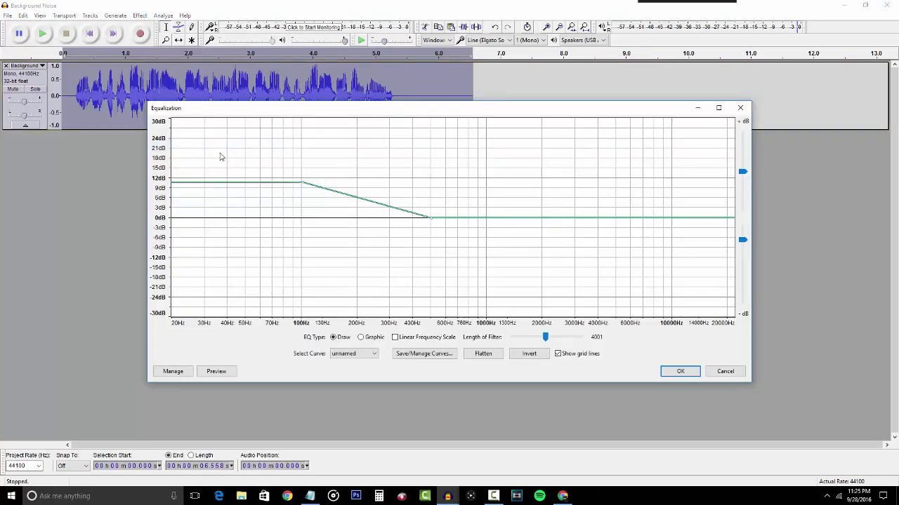
{"action": "left_click", "coordinate": [359, 355]}
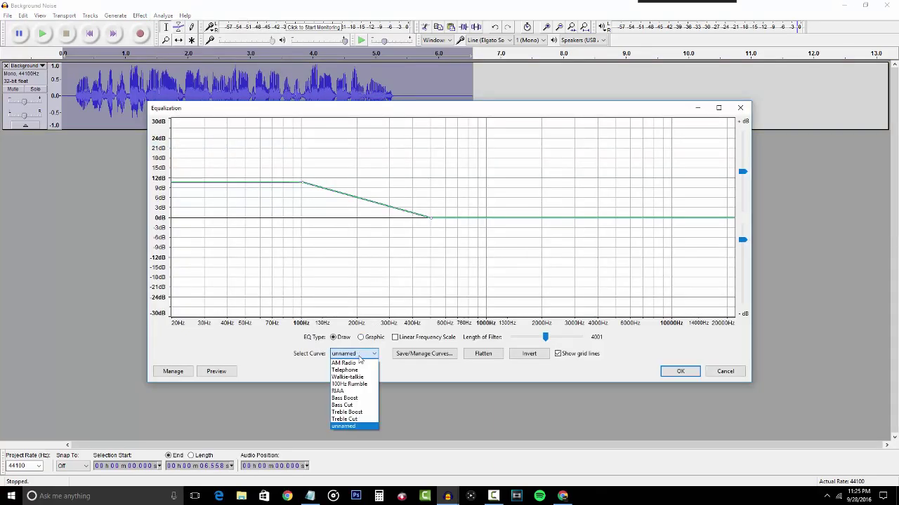
{"action": "left_click", "coordinate": [352, 412]}
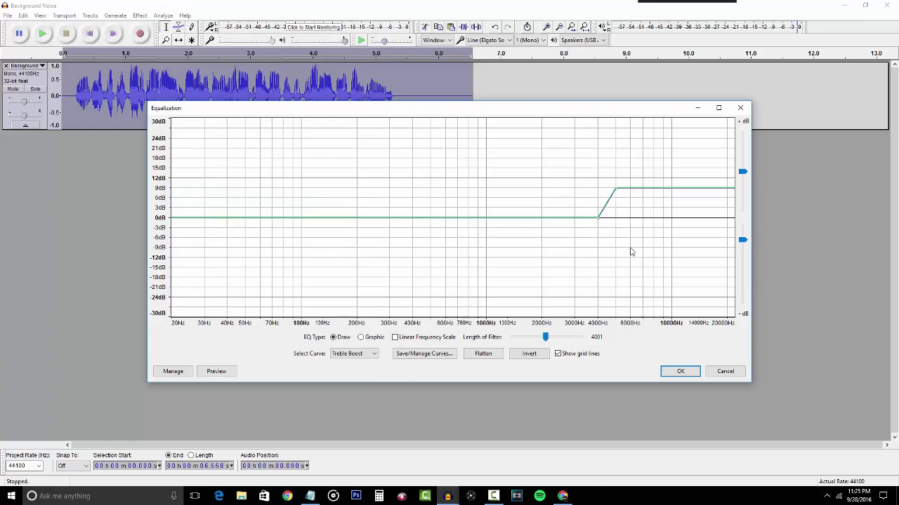
{"action": "left_click_drag", "start_coordinate": [617, 191], "coordinate": [619, 218]}
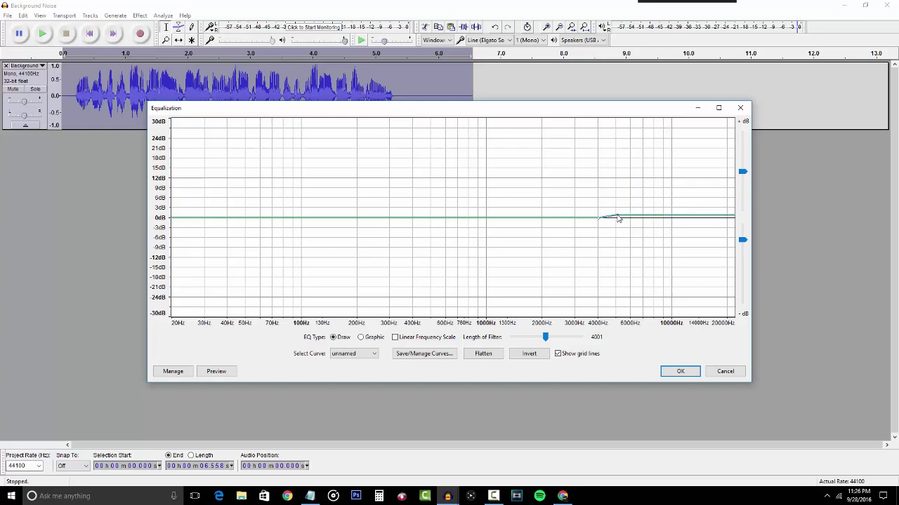
{"action": "left_click", "coordinate": [678, 373]}
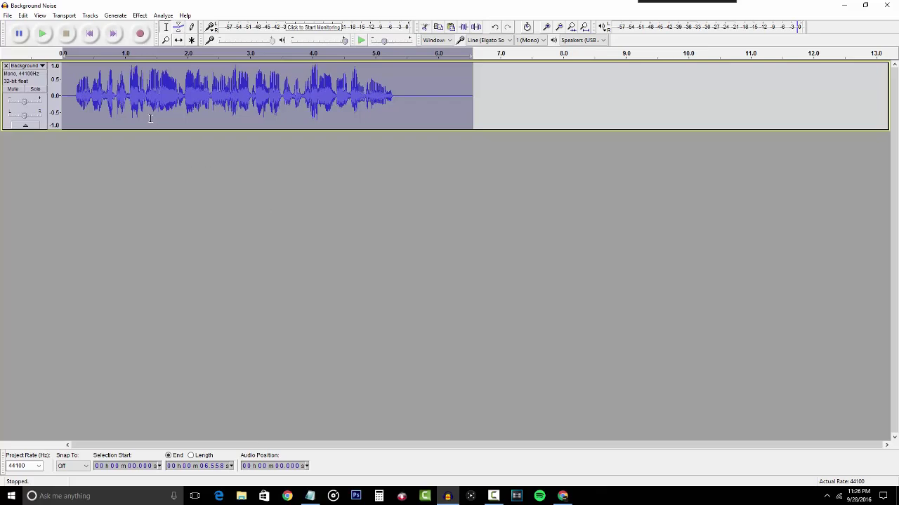
Step: Run the Compressor at -7 dB threshold, 2:1 ratio, -40 dB noise floor, then deselect
{"action": "left_click", "coordinate": [143, 15]}
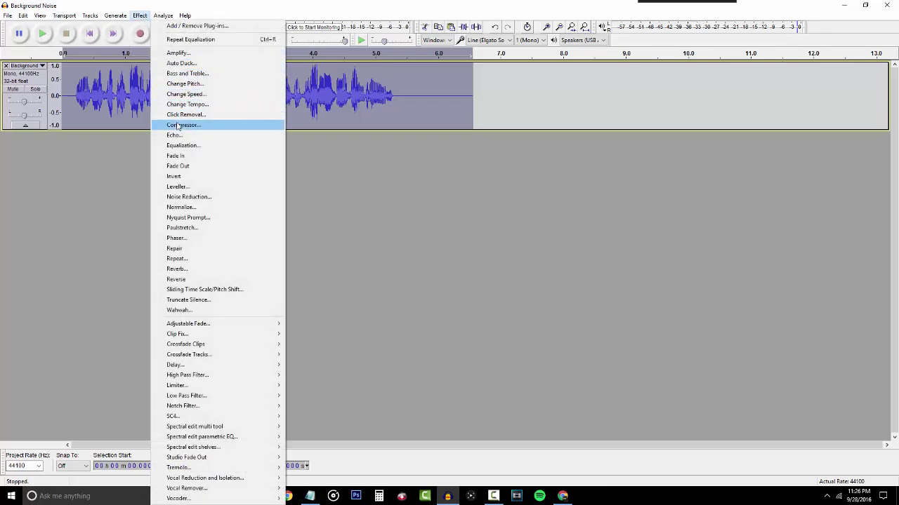
{"action": "left_click", "coordinate": [177, 127]}
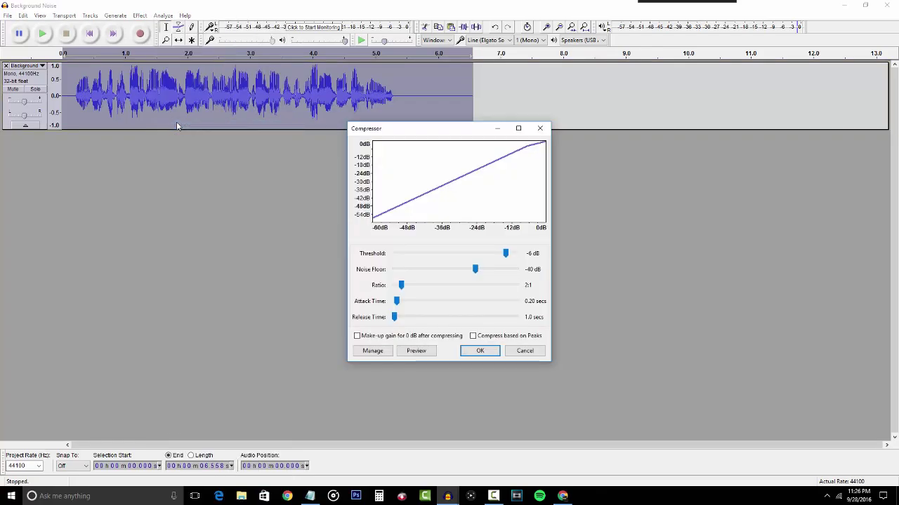
{"action": "left_click", "coordinate": [505, 254]}
{"action": "left_click_drag", "start_coordinate": [503, 255], "coordinate": [502, 254]}
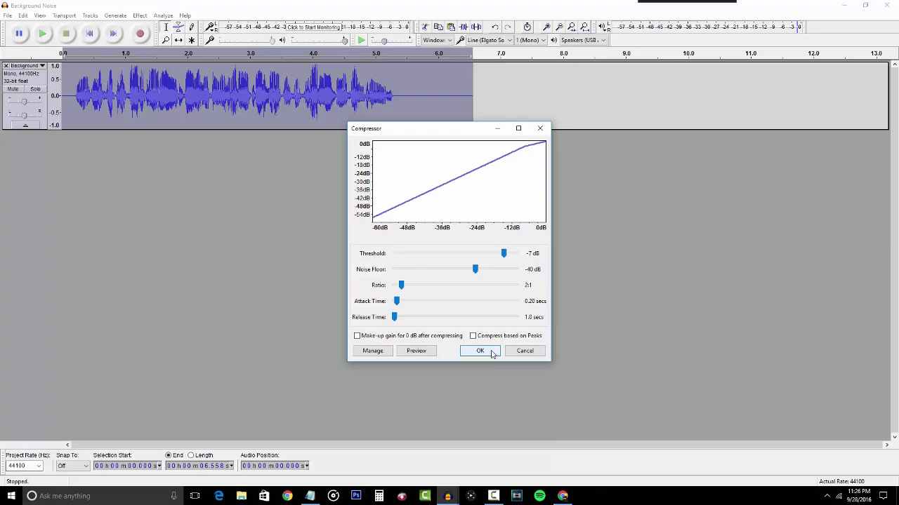
{"action": "left_click", "coordinate": [491, 353]}
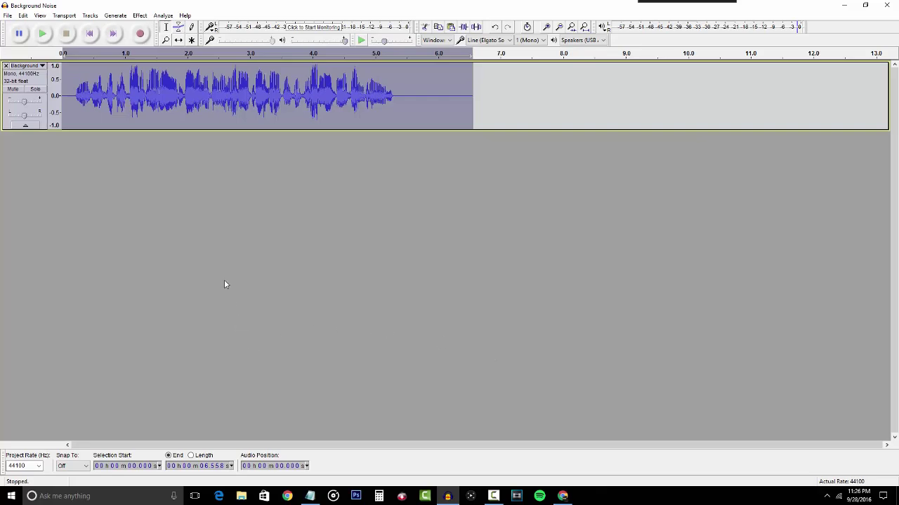
{"action": "left_click", "coordinate": [63, 97]}
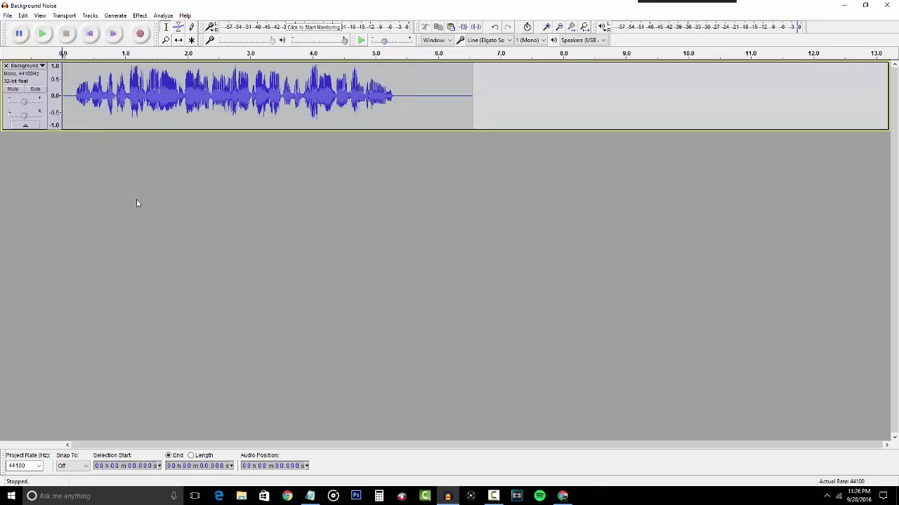